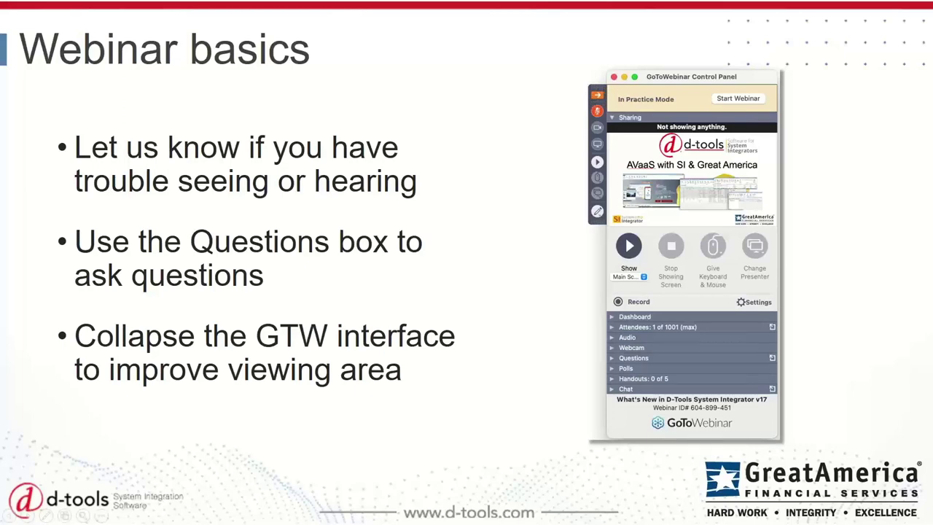
- Advance the slideshow from 'Webinar basics' to the 'What we'll cover' agenda slide
{"action": "key", "text": "Right"}
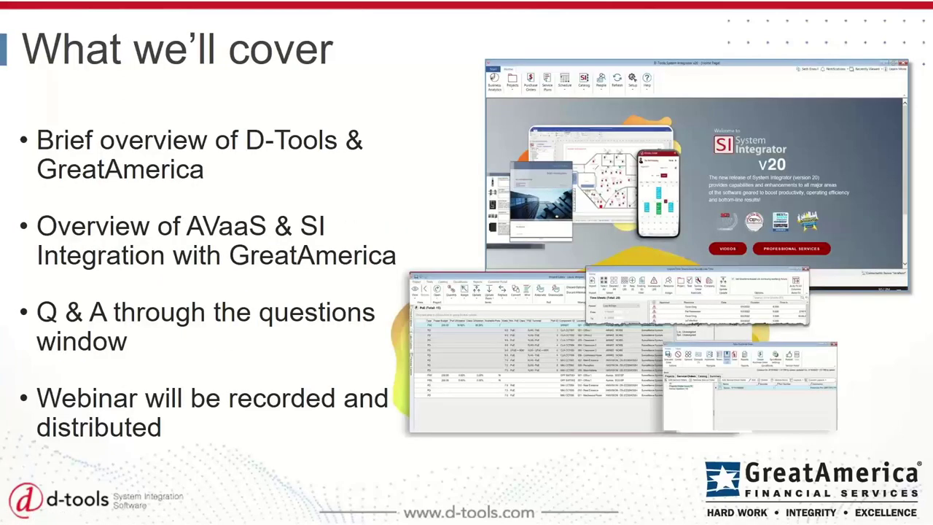
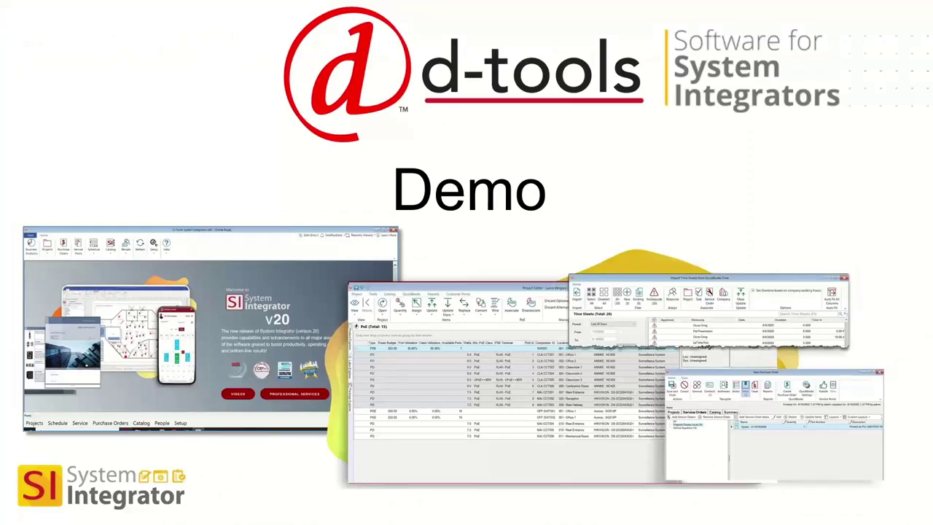
- Leave the d-tools Demo title slide for the live System Integrator Home Page
{"action": "key", "text": "alt+Tab"}
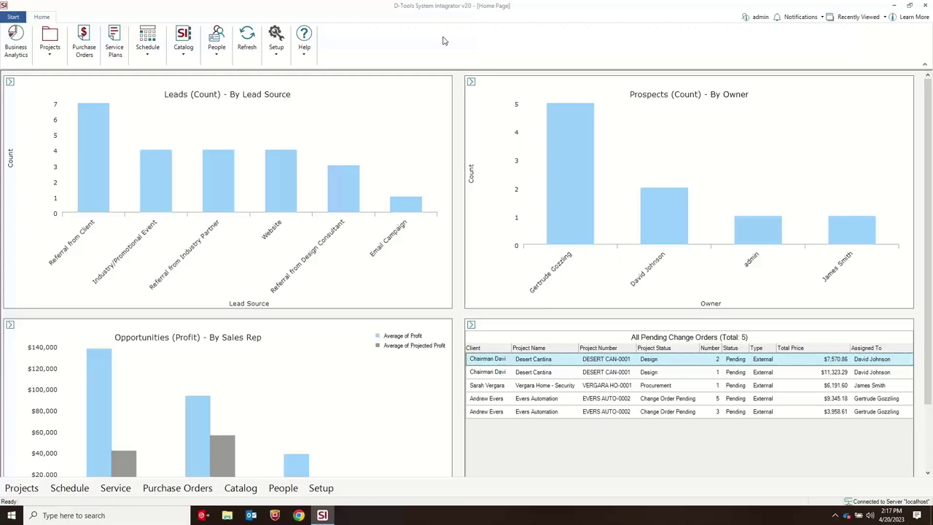
- Open the Control Panel from Start > Setup
{"action": "left_click", "coordinate": [15, 20]}
{"action": "mouse_move", "coordinate": [52, 251]}
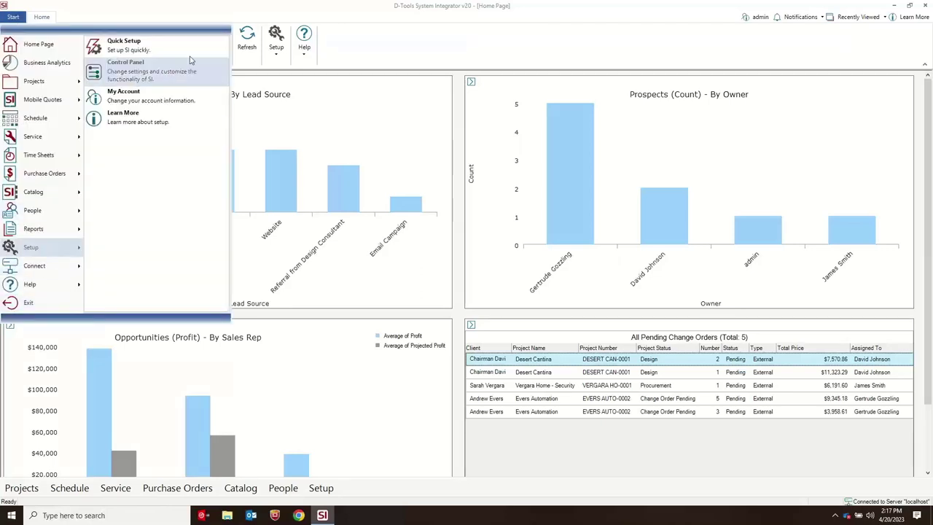
{"action": "left_click", "coordinate": [157, 69]}
- Search the settings for 'integr', select GreatAmerica, then clear the search
{"action": "left_click", "coordinate": [843, 60]}
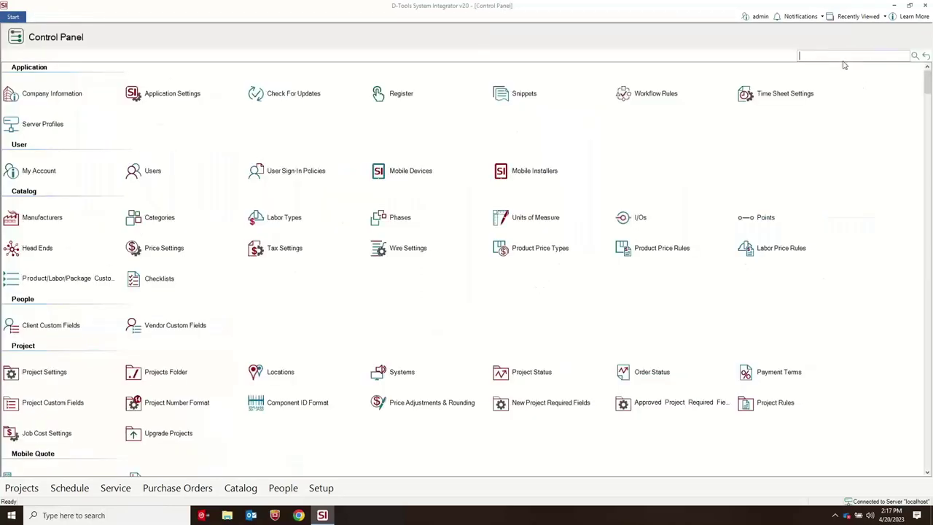
{"action": "type", "text": "integr"}
{"action": "key", "text": "Return"}
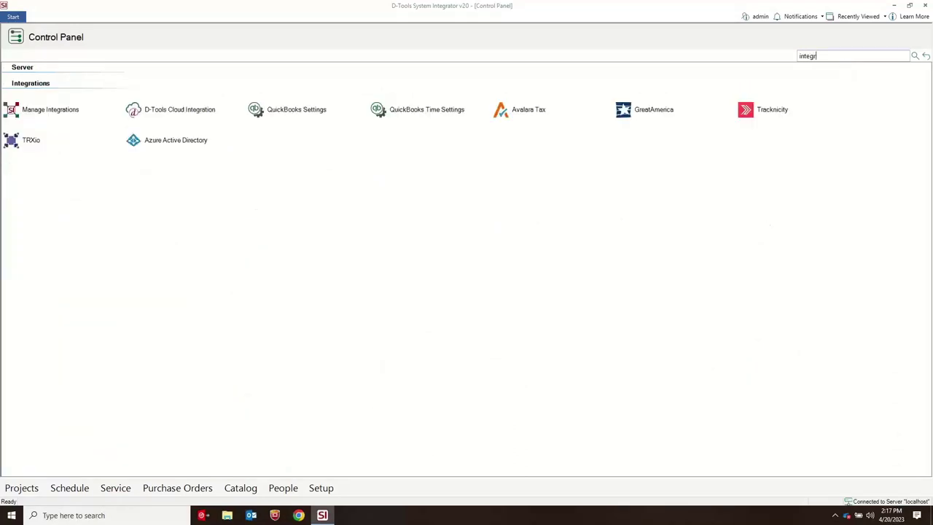
{"action": "left_click", "coordinate": [648, 114]}
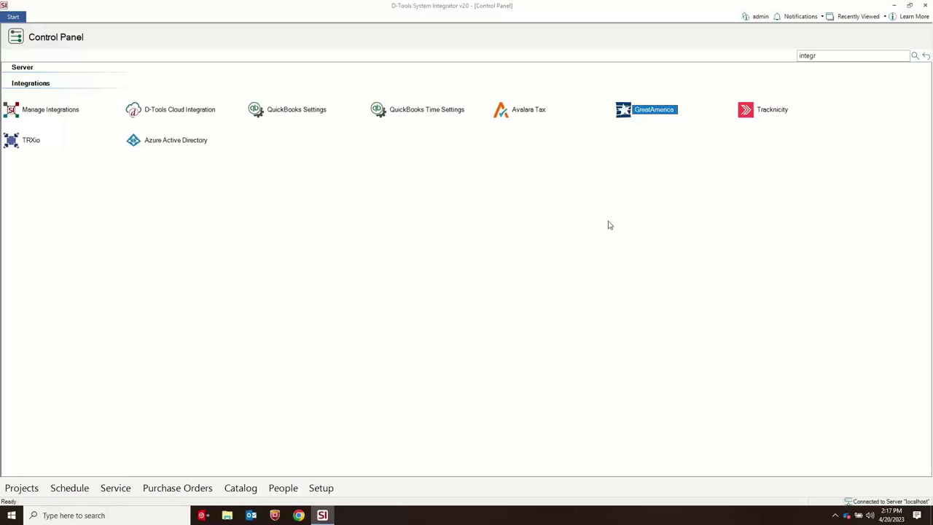
{"action": "left_click", "coordinate": [926, 55]}
- Open Start > Projects > Manage Projects to show the 27 active projects
{"action": "left_click", "coordinate": [13, 16]}
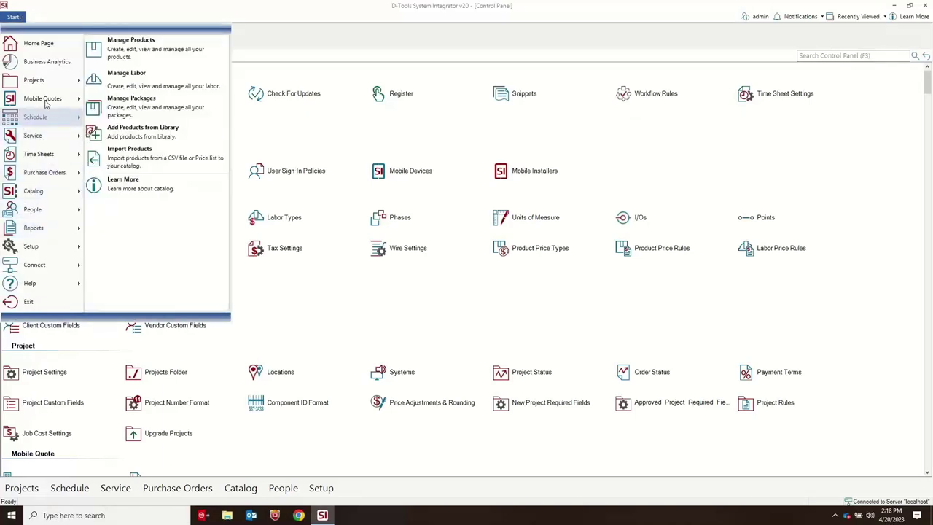
{"action": "mouse_move", "coordinate": [47, 82]}
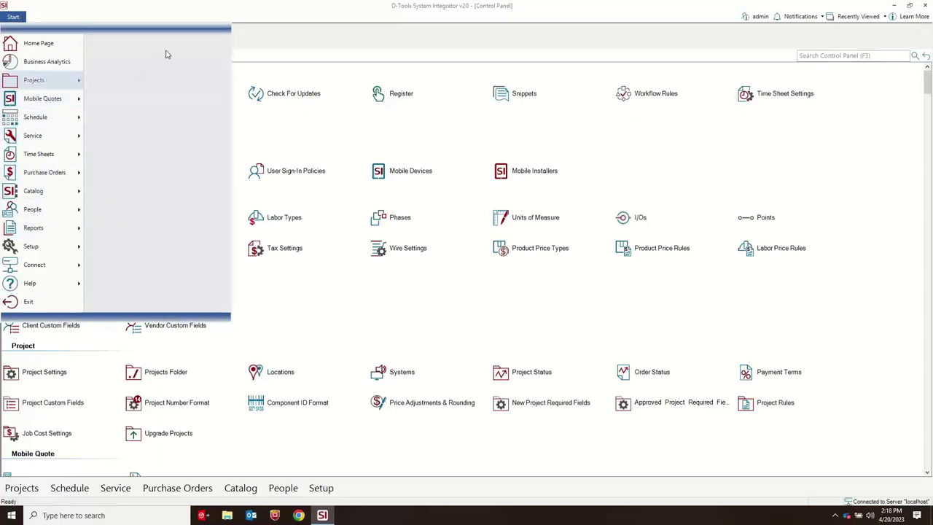
{"action": "left_click", "coordinate": [169, 48]}
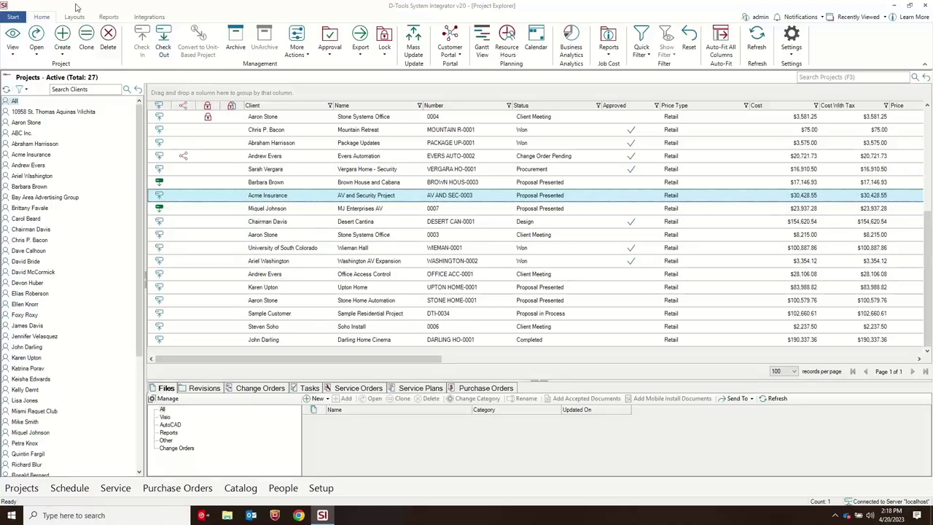
- Choose the Proposal > By Location client report with GreatAmerica financing options included
{"action": "left_click", "coordinate": [110, 16]}
{"action": "left_click", "coordinate": [67, 49]}
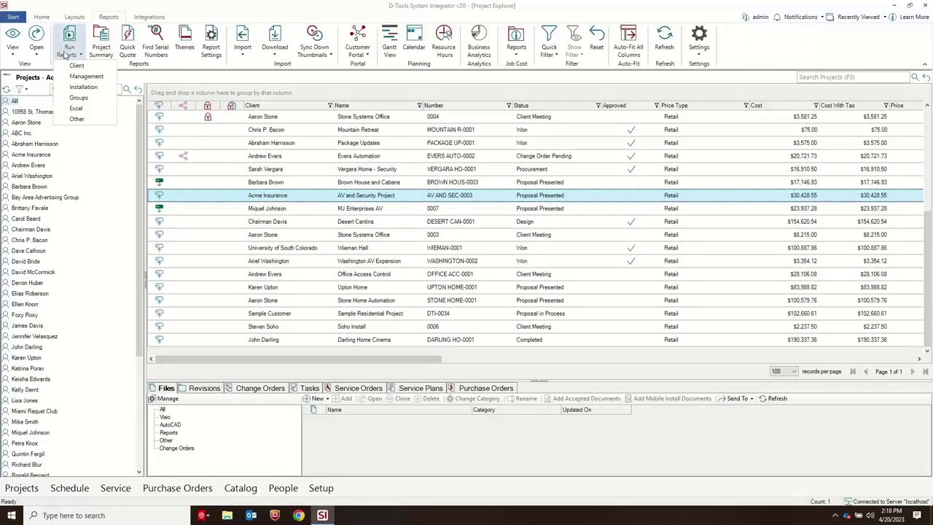
{"action": "left_click", "coordinate": [77, 65]}
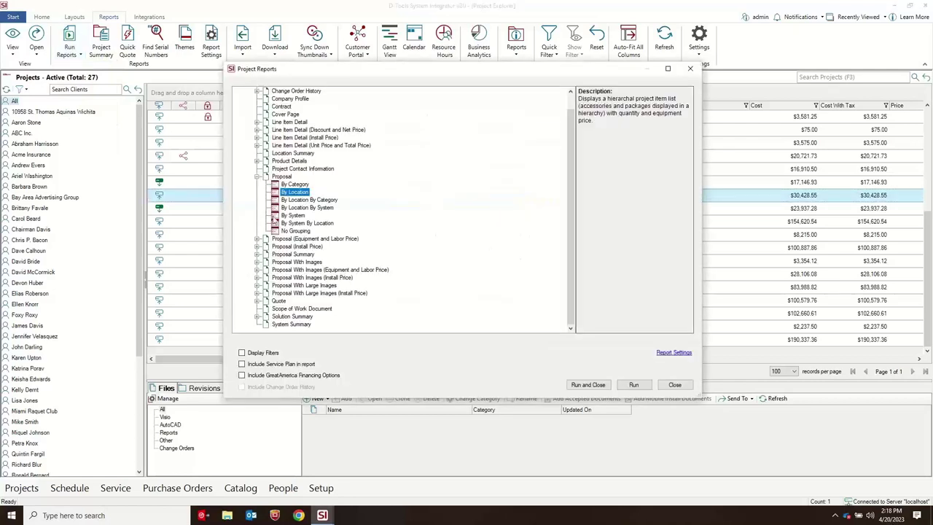
{"action": "left_click", "coordinate": [281, 177]}
{"action": "left_click", "coordinate": [306, 199]}
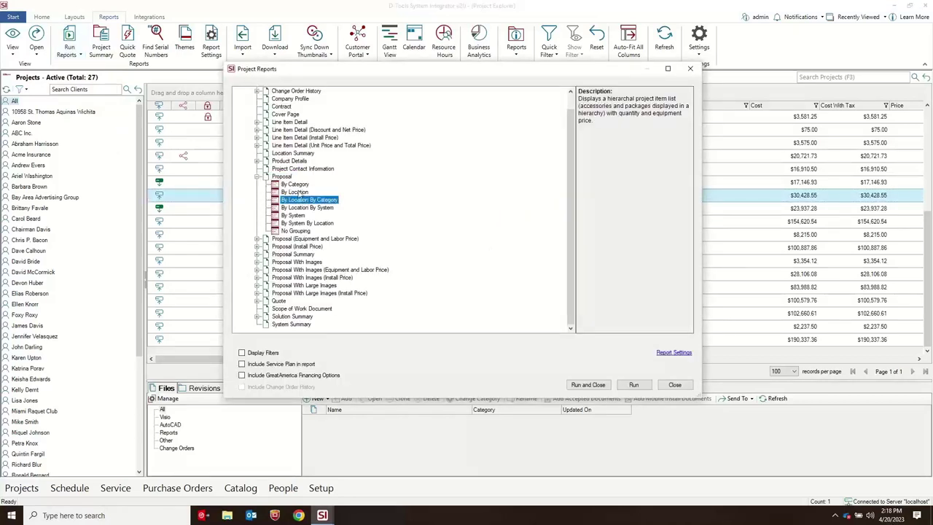
{"action": "left_click", "coordinate": [296, 192]}
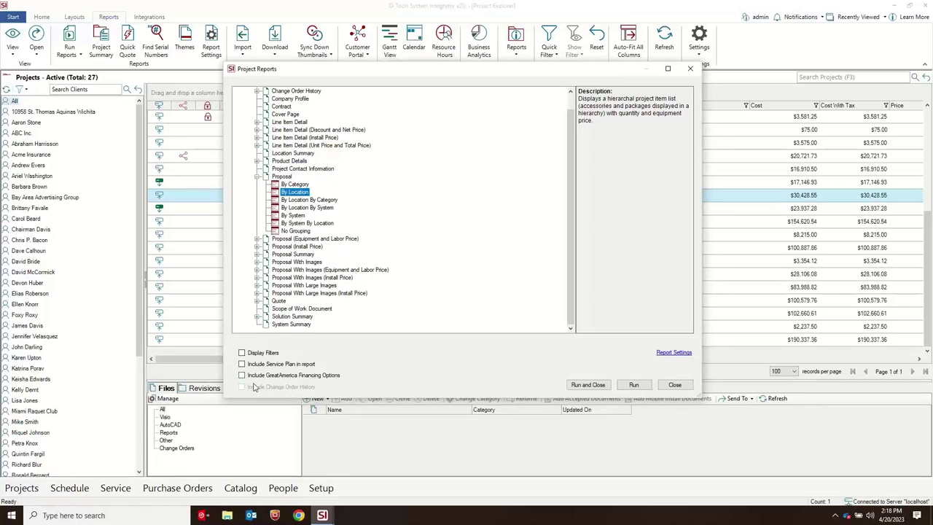
{"action": "left_click", "coordinate": [261, 375]}
- Restrict GreatAmerica options to $1 Lease, 0 down, and 36- and 60-month terms
{"action": "left_click", "coordinate": [586, 386]}
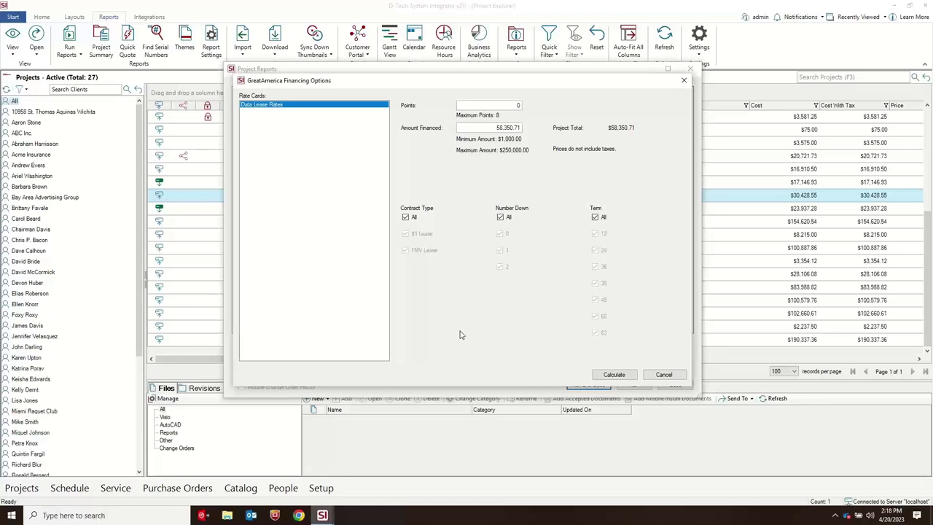
{"action": "left_click", "coordinate": [406, 217]}
{"action": "left_click", "coordinate": [501, 217]}
{"action": "left_click", "coordinate": [594, 218]}
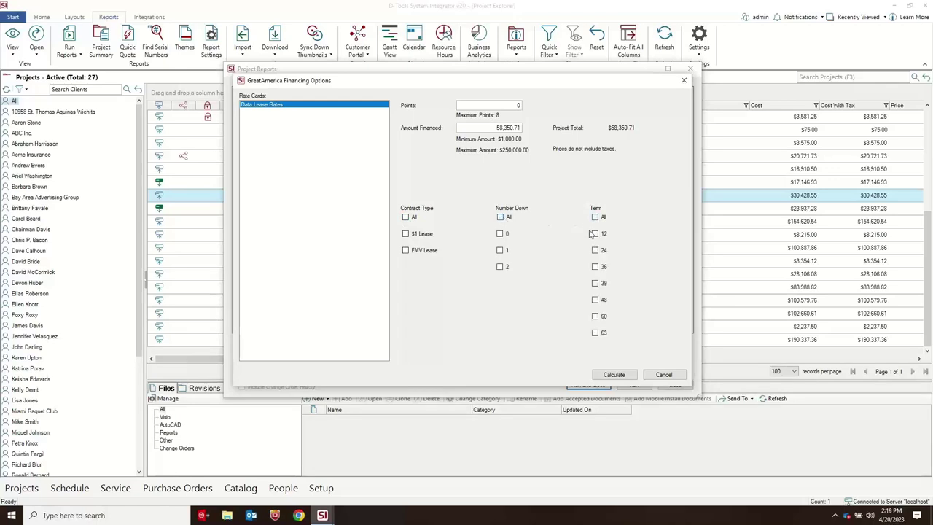
{"action": "left_click", "coordinate": [406, 233]}
{"action": "left_click", "coordinate": [501, 235]}
{"action": "left_click", "coordinate": [595, 267]}
{"action": "left_click", "coordinate": [595, 317]}
{"action": "left_click", "coordinate": [604, 373]}
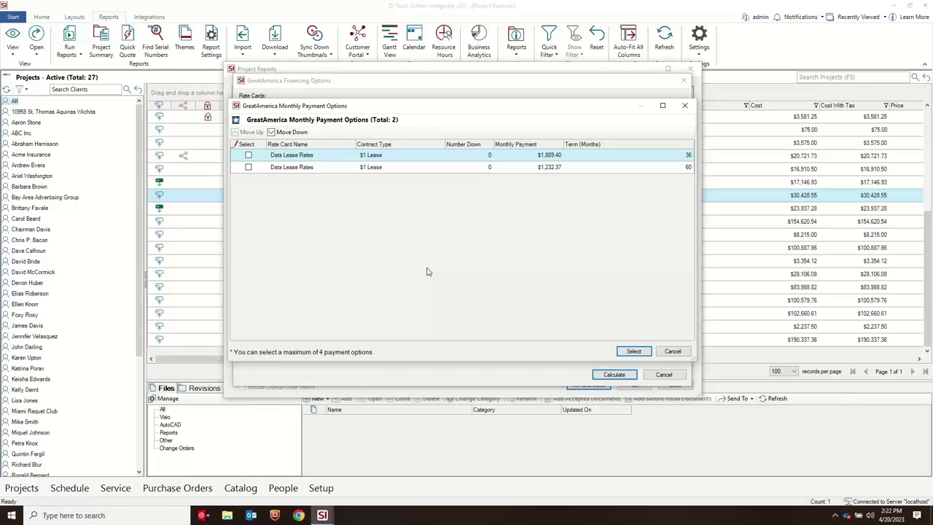
- Select the $1,889.40 36-month and $1,232.37 60-month options and generate the proposal
{"action": "left_click", "coordinate": [428, 212]}
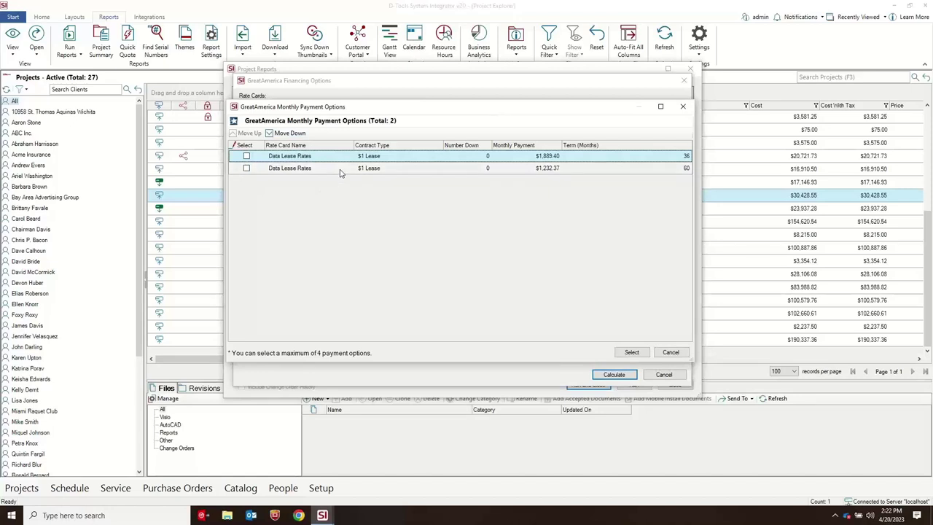
{"action": "left_click", "coordinate": [246, 157]}
{"action": "left_click", "coordinate": [247, 168]}
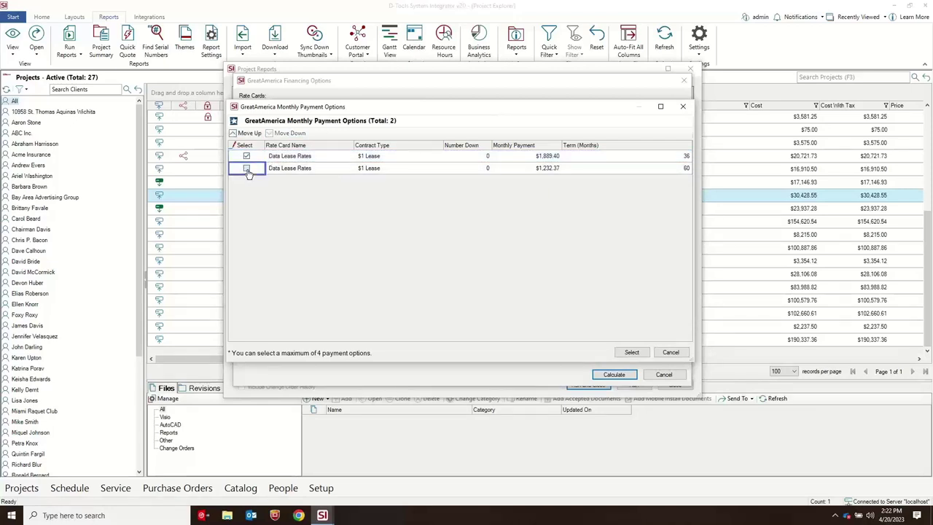
{"action": "left_click", "coordinate": [631, 352]}
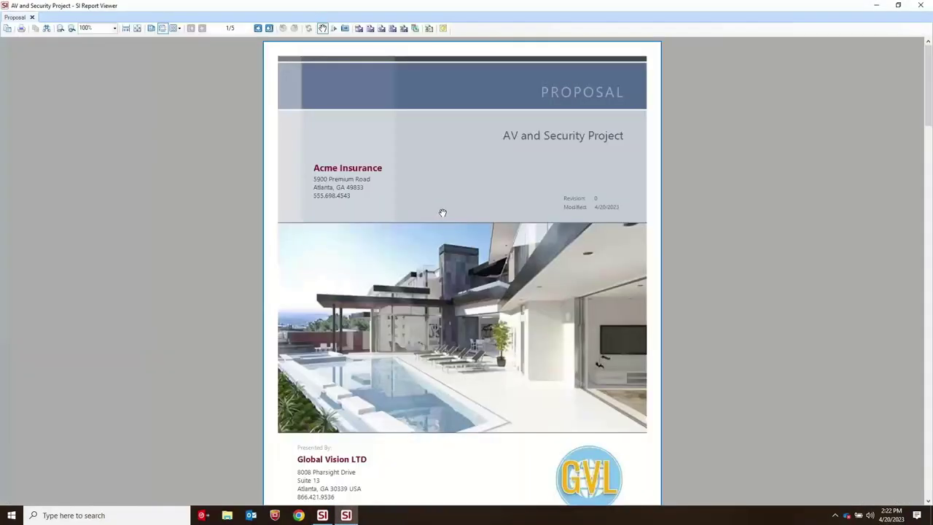
- Jump to page 5/5 of the proposal to see the payment options
{"action": "left_click", "coordinate": [269, 28]}
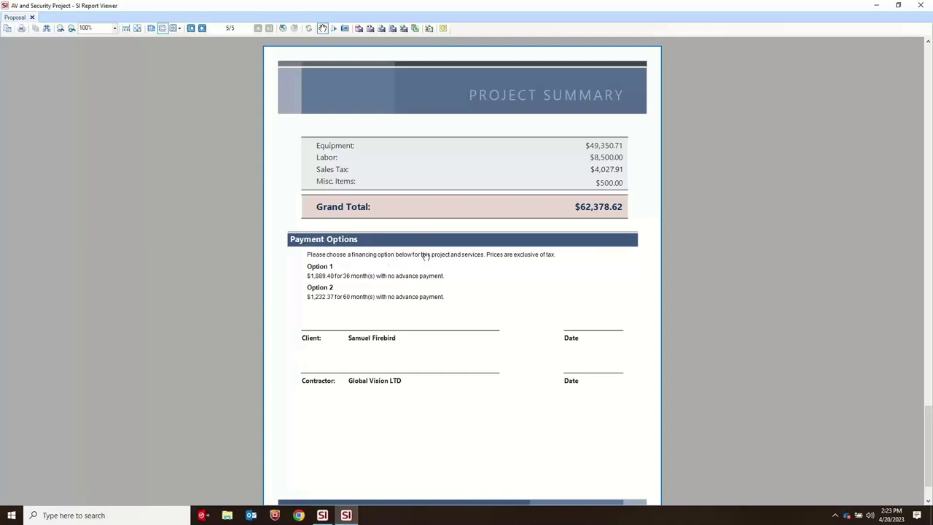
- Close the report viewer and open the GreatAmerica payment options in report settings
{"action": "left_click", "coordinate": [921, 6]}
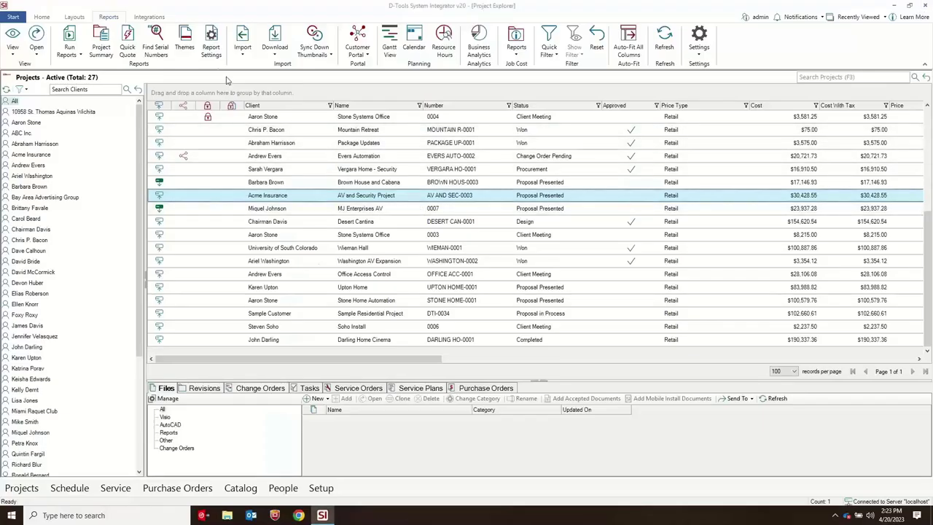
{"action": "left_click", "coordinate": [211, 46]}
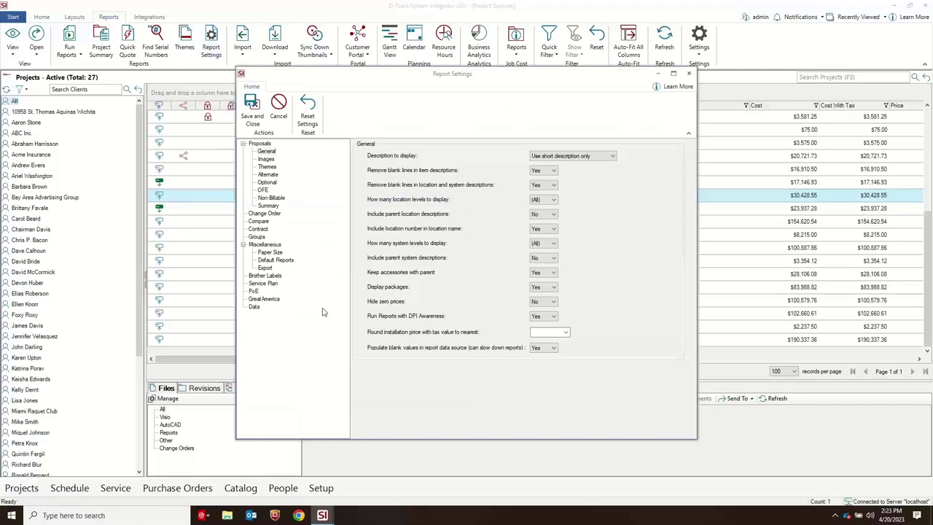
{"action": "left_click", "coordinate": [269, 302]}
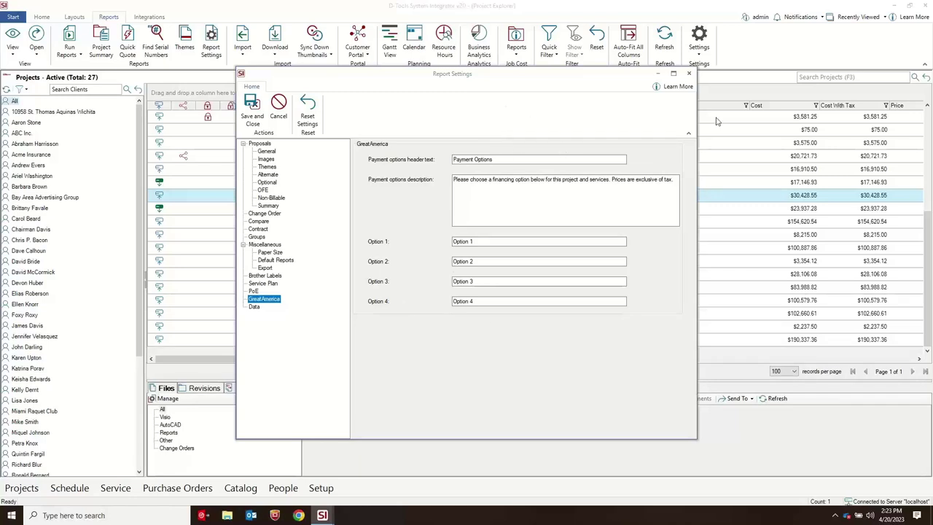
- Close the report settings and go to the Home Page dashboard
{"action": "left_click", "coordinate": [688, 73]}
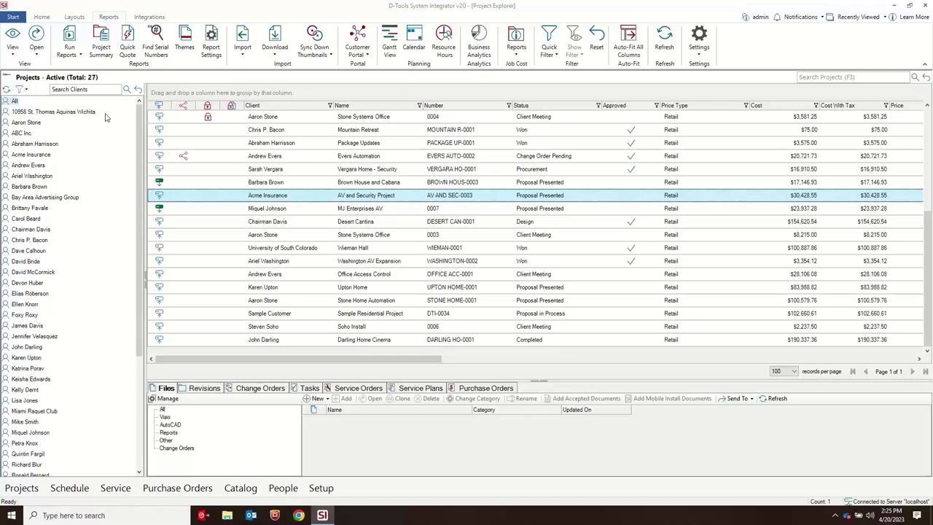
{"action": "left_click", "coordinate": [10, 19]}
{"action": "left_click", "coordinate": [37, 43]}
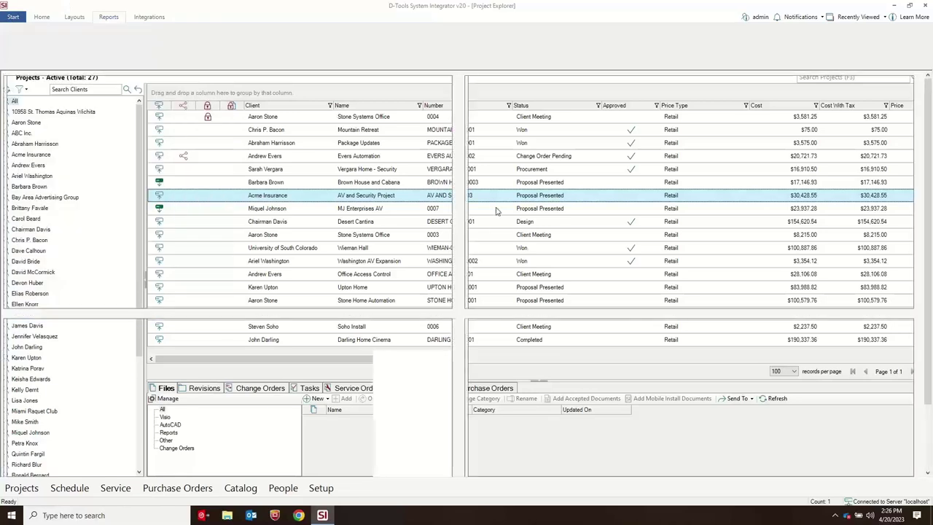